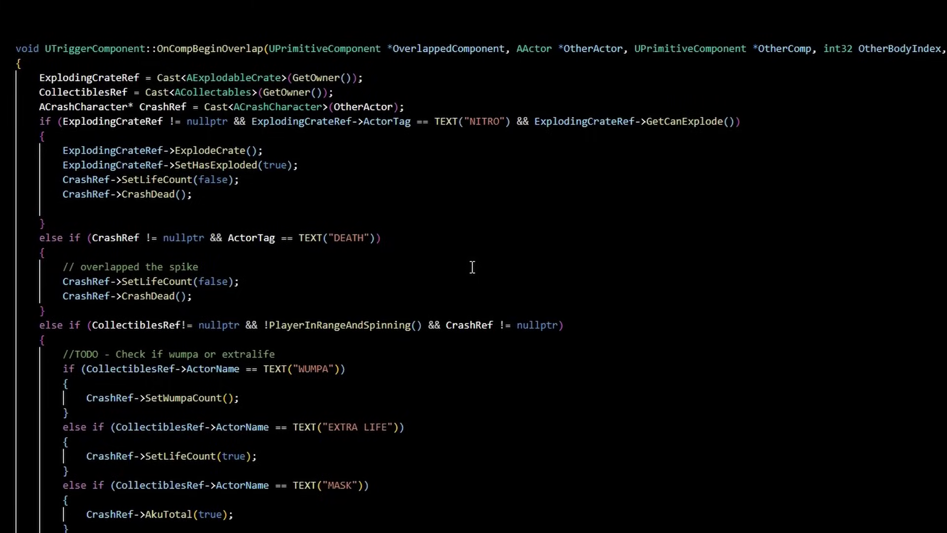
Scale the cylinder down into a thin stalk, lower it onto the top of the sphere and tilt it slightly.
{"action": "scroll", "coordinate": [472, 267], "scroll_direction": "down", "scroll_amount": 1}
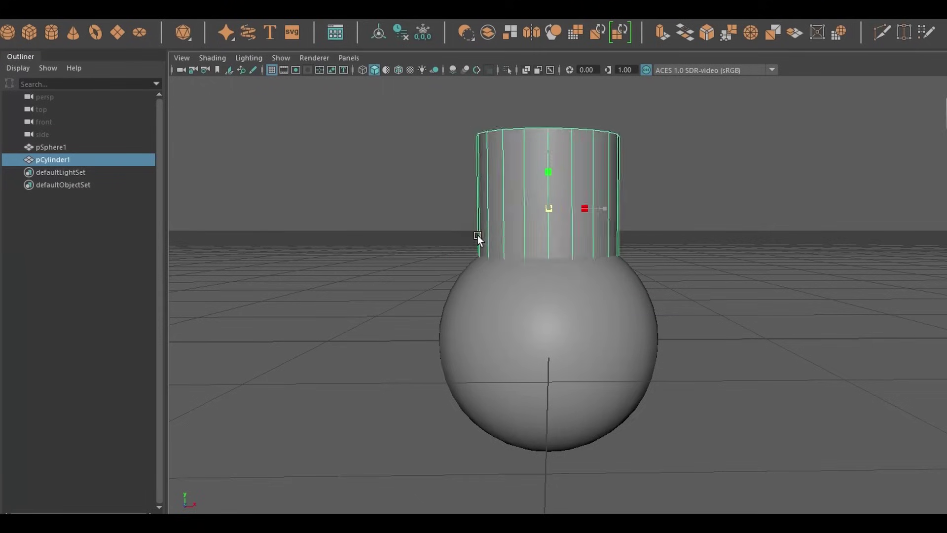
{"action": "middle_click_drag", "start_coordinate": [477, 235], "coordinate": [375, 238]}
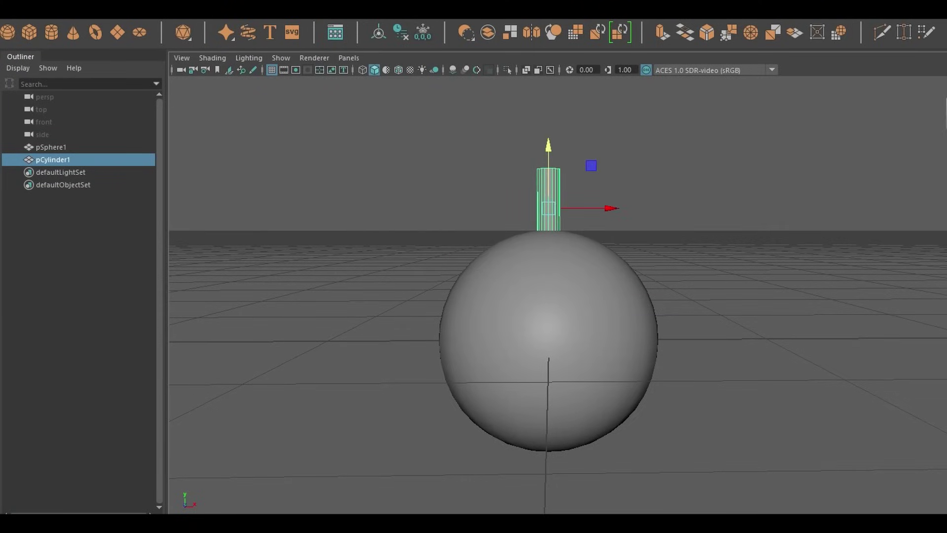
{"action": "left_click_drag", "start_coordinate": [547, 146], "coordinate": [554, 171]}
{"action": "left_click_drag", "start_coordinate": [612, 225], "coordinate": [610, 225]}
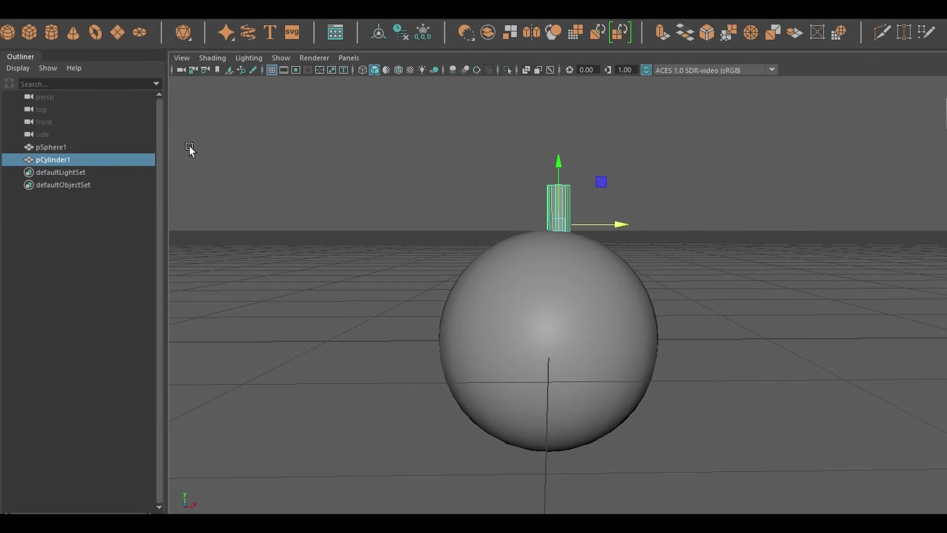
{"action": "key", "text": "e"}
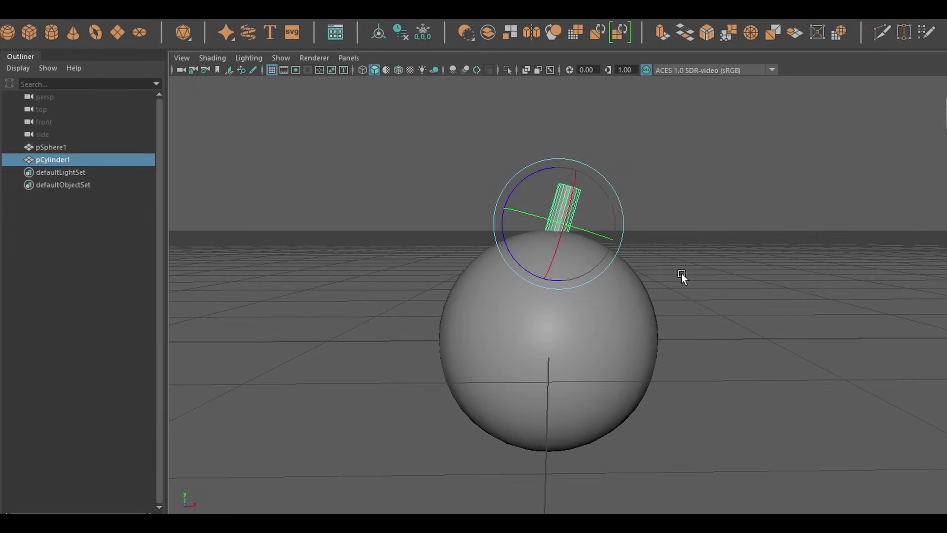
{"action": "left_click", "coordinate": [681, 273]}
{"action": "left_click_drag", "start_coordinate": [681, 274], "coordinate": [665, 310], "text": "alt"}
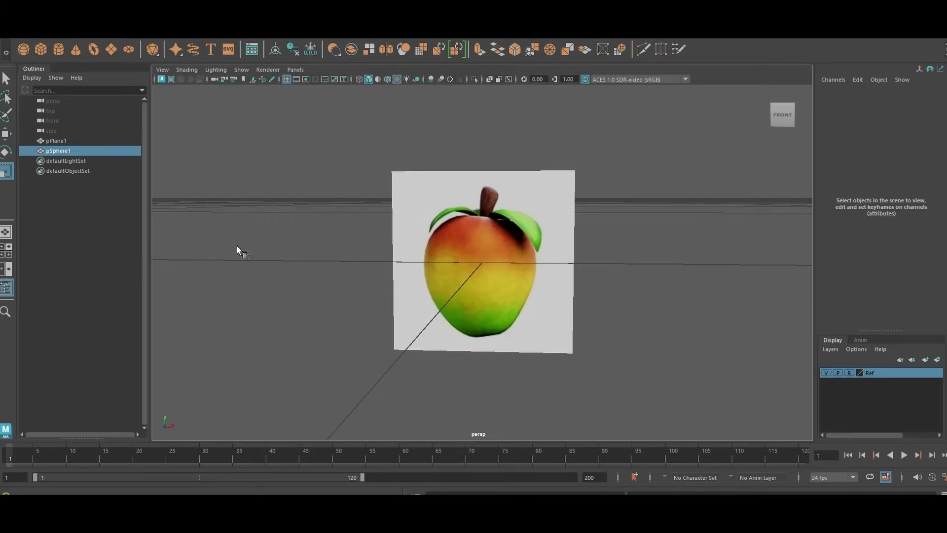
Place the small sphere, uniformly scaled to 0.039, over the centre of the fruit reference image.
{"action": "left_click", "coordinate": [237, 250]}
{"action": "left_click_drag", "start_coordinate": [482, 263], "coordinate": [228, 313]}
{"action": "left_click_drag", "start_coordinate": [232, 313], "coordinate": [498, 358], "text": "alt"}
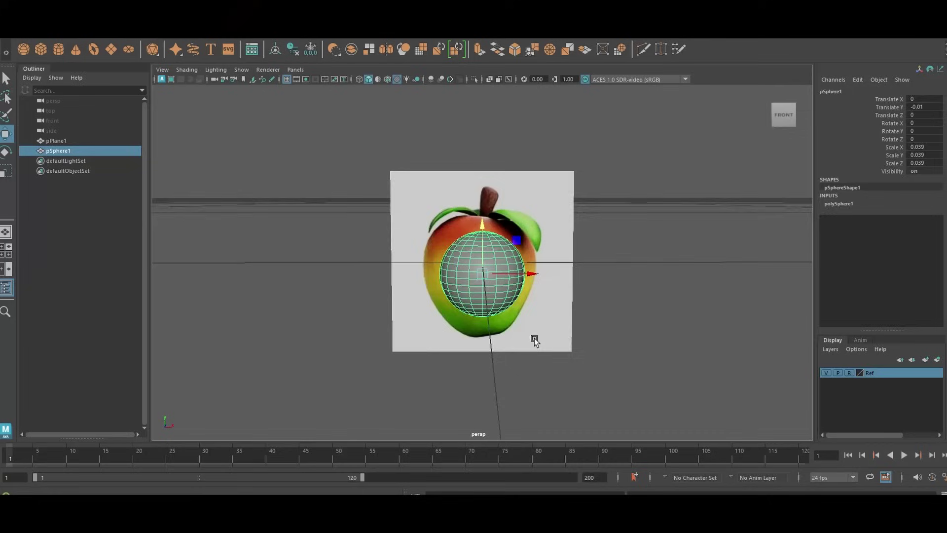
Move the sphere's upper and lower vertices outward to follow the fruit outline on the reference image.
{"action": "right_click_drag", "start_coordinate": [438, 190], "coordinate": [438, 159]}
{"action": "left_click_drag", "start_coordinate": [444, 233], "coordinate": [512, 204]}
{"action": "left_click", "coordinate": [401, 334]}
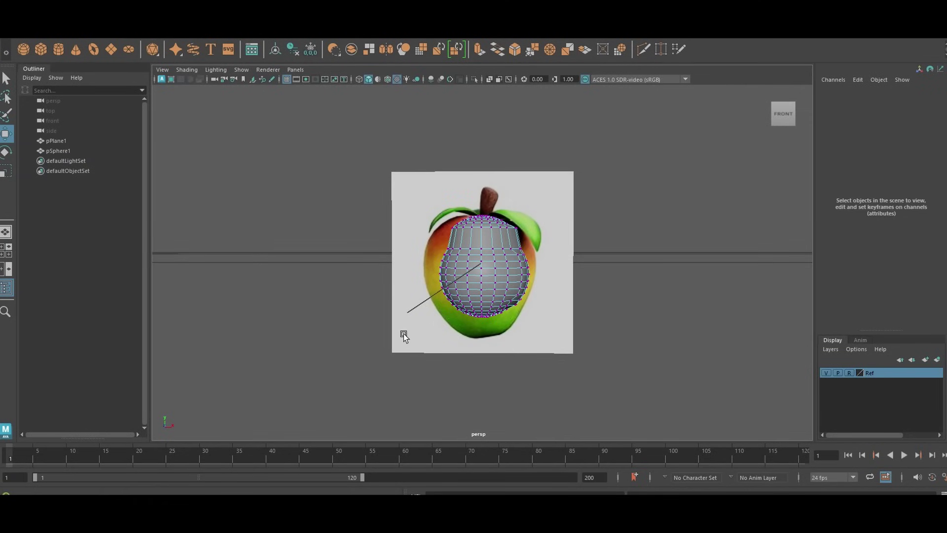
{"action": "left_click_drag", "start_coordinate": [402, 334], "coordinate": [499, 276]}
{"action": "left_click", "coordinate": [498, 317]}
{"action": "left_click_drag", "start_coordinate": [499, 318], "coordinate": [524, 288]}
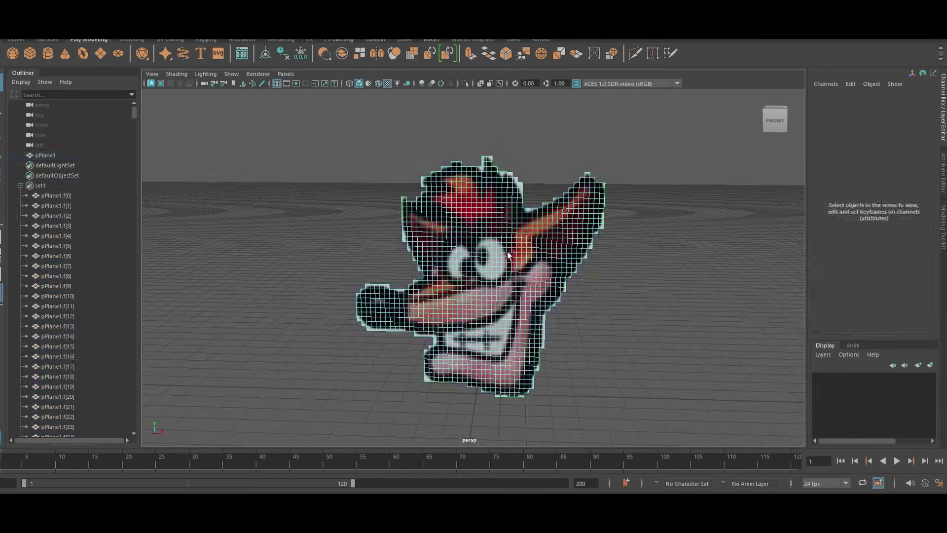
Delete the leftover plane faces around the edge of the character's head silhouette.
{"action": "left_click_drag", "start_coordinate": [526, 251], "coordinate": [400, 153], "text": "alt"}
{"action": "left_click", "coordinate": [401, 153]}
{"action": "key", "text": "Delete"}
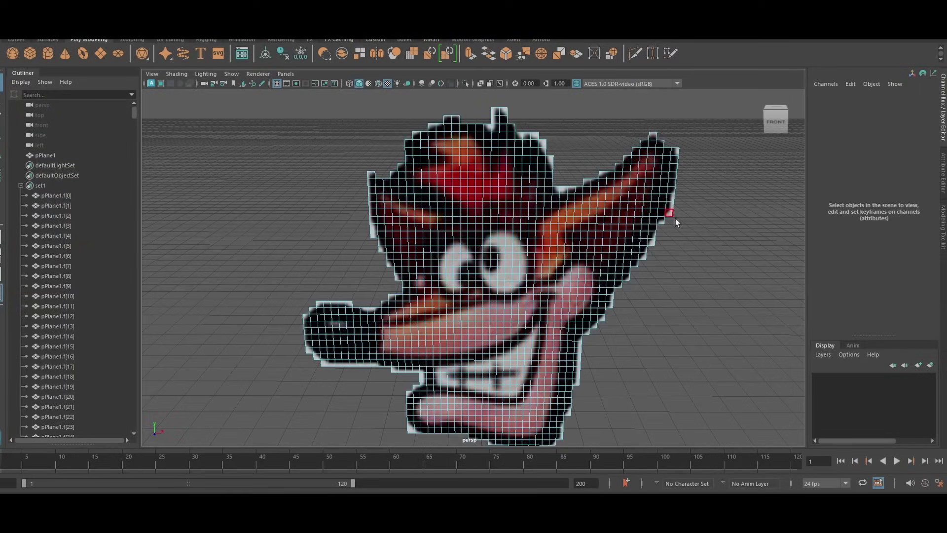
{"action": "right_click_drag", "start_coordinate": [607, 232], "coordinate": [606, 267]}
{"action": "left_click", "coordinate": [584, 342]}
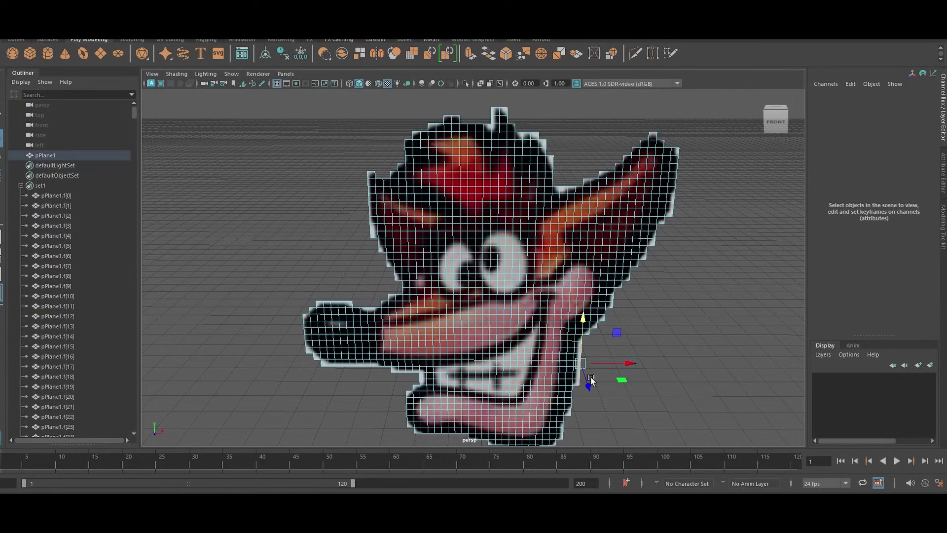
{"action": "key", "text": "Delete"}
{"action": "left_click", "coordinate": [346, 352]}
{"action": "scroll", "coordinate": [438, 383], "scroll_direction": "down", "scroll_amount": 5}
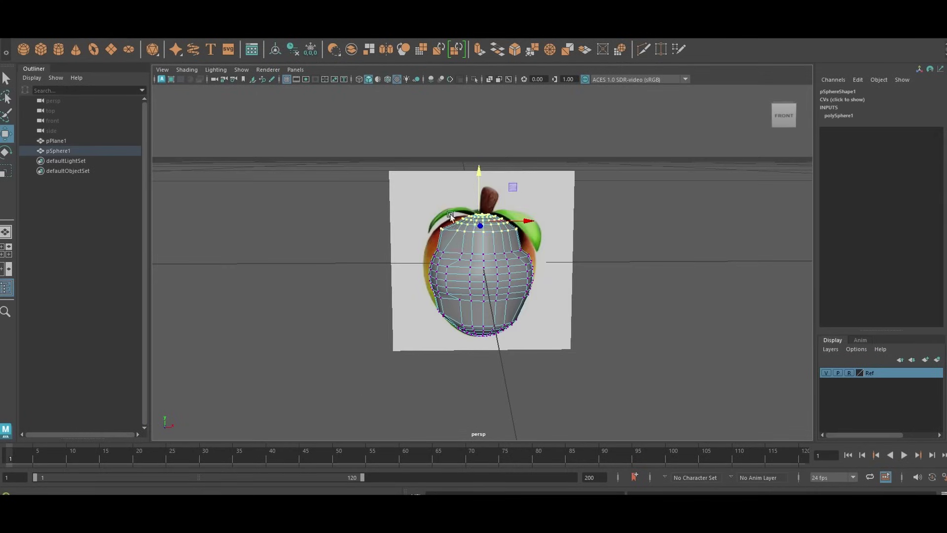
Pull the side vertices of the fruit mesh outward to match the reference outline.
{"action": "left_click", "coordinate": [550, 269]}
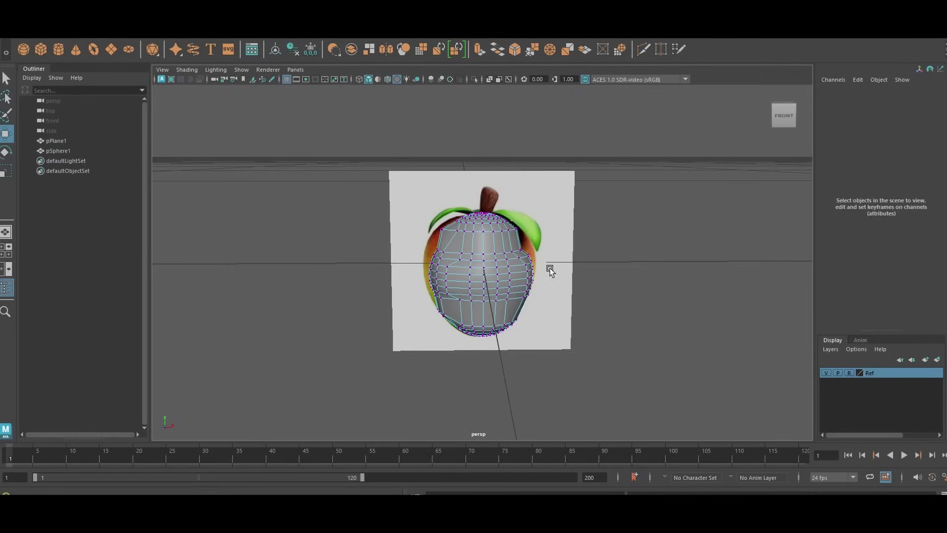
{"action": "left_click", "coordinate": [434, 250]}
{"action": "left_click", "coordinate": [418, 292]}
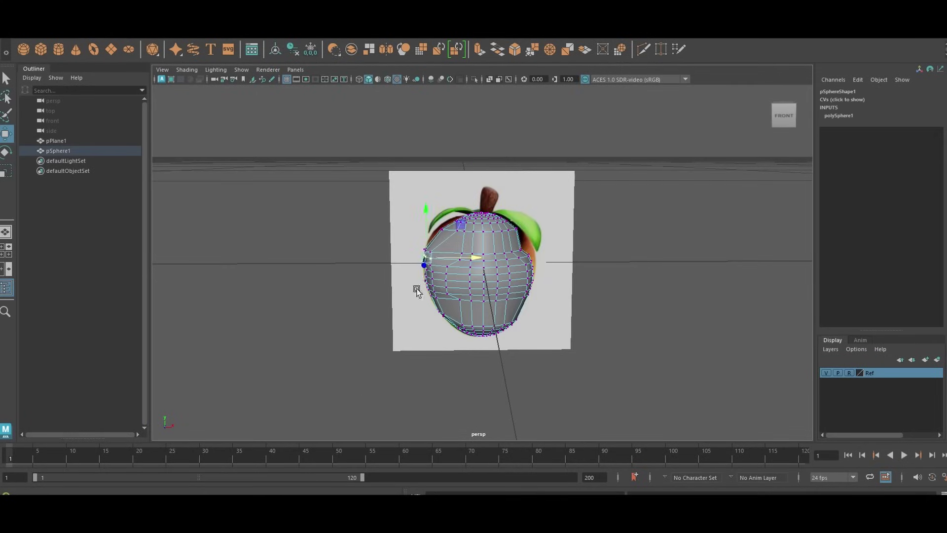
{"action": "left_click", "coordinate": [546, 249]}
{"action": "left_click_drag", "start_coordinate": [545, 250], "coordinate": [603, 282], "text": "alt"}
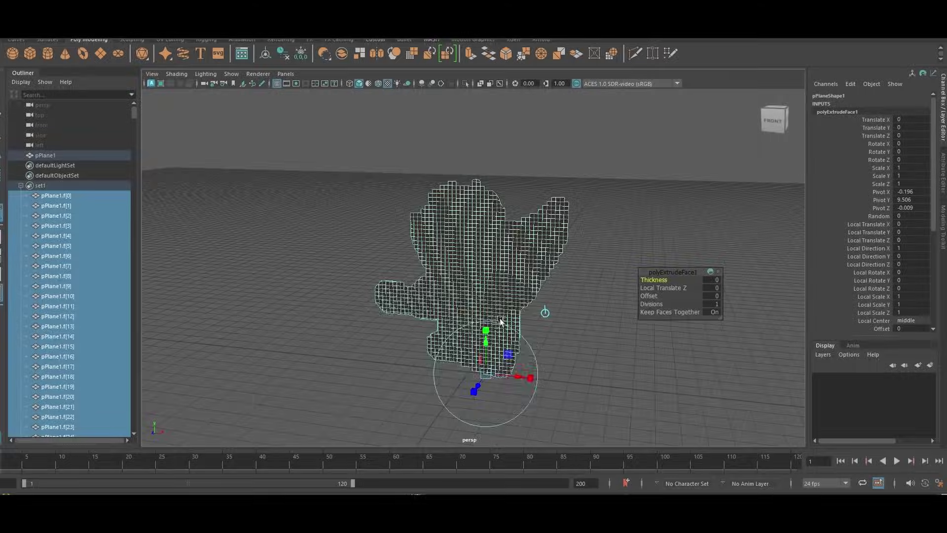
Adjust the fruit mesh's side vertices for a rounder profile and return to object mode.
{"action": "right_click_drag", "start_coordinate": [522, 249], "coordinate": [462, 270]}
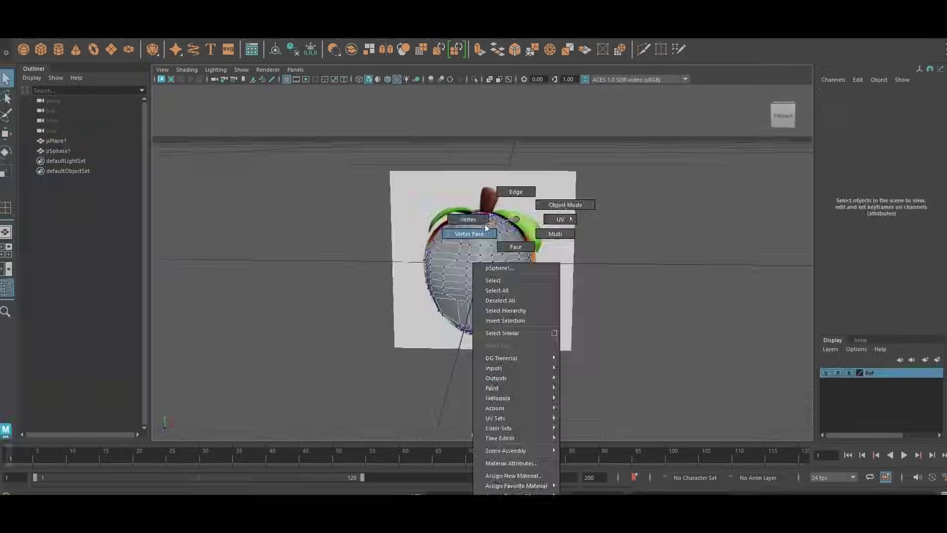
{"action": "key", "text": "w"}
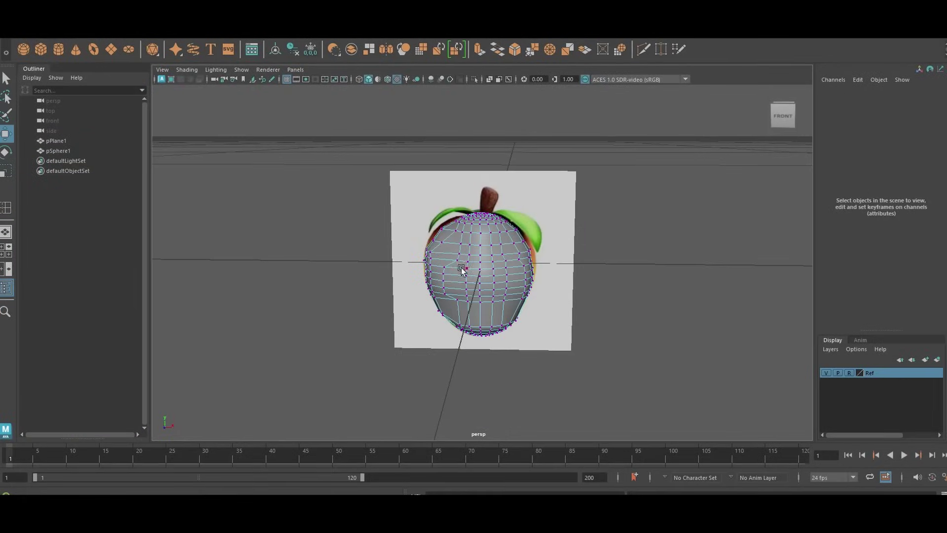
{"action": "left_click", "coordinate": [437, 246]}
{"action": "left_click_drag", "start_coordinate": [438, 246], "coordinate": [518, 273], "text": "alt"}
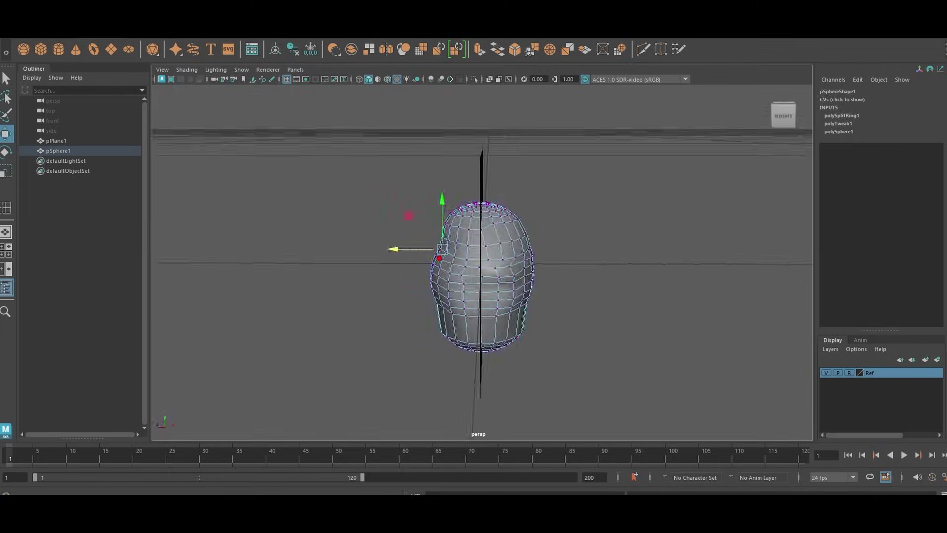
{"action": "right_click_drag", "start_coordinate": [437, 215], "coordinate": [477, 207]}
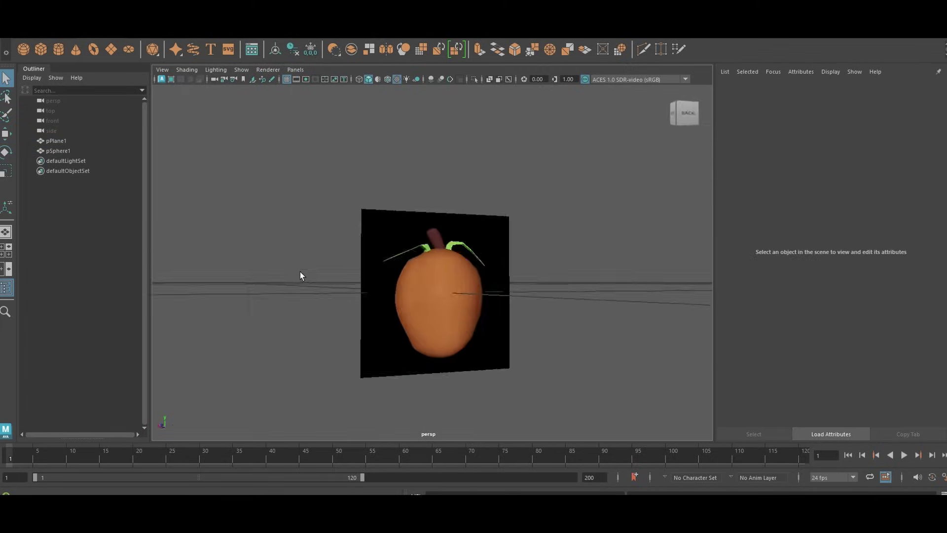
{"action": "left_click_drag", "start_coordinate": [300, 271], "coordinate": [486, 290], "text": "alt"}
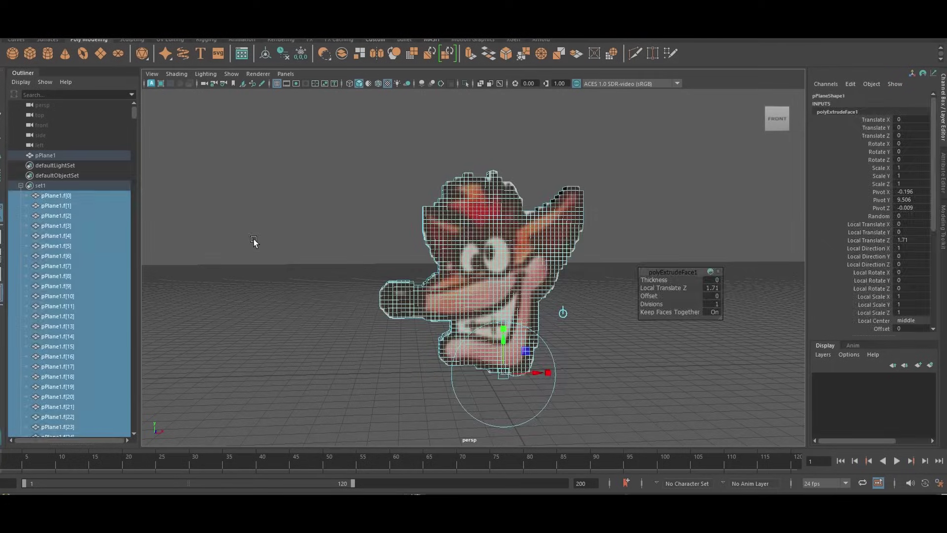
Finish the face extrusion of the character's head and return to object mode.
{"action": "left_click", "coordinate": [253, 239]}
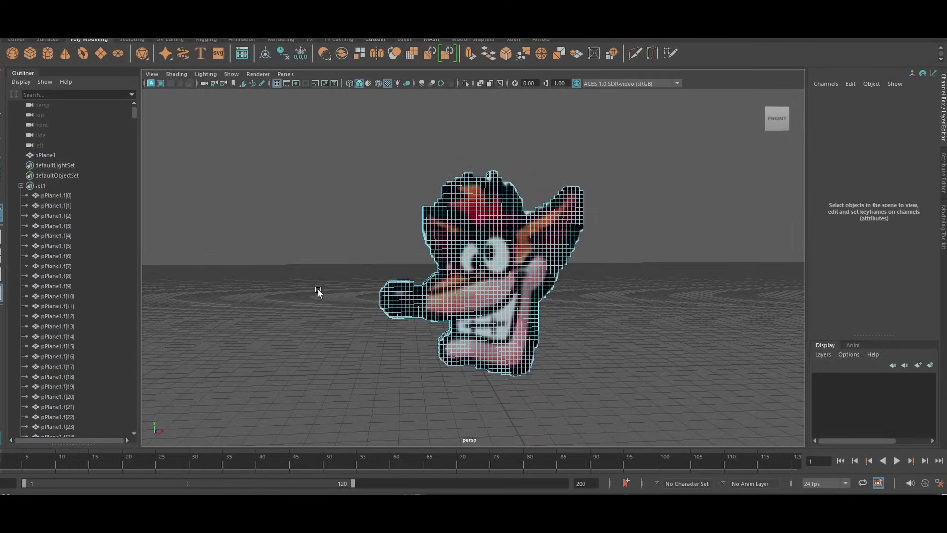
{"action": "left_click_drag", "start_coordinate": [319, 290], "coordinate": [299, 273], "text": "alt"}
{"action": "right_click_drag", "start_coordinate": [300, 248], "coordinate": [334, 241]}
{"action": "left_click", "coordinate": [572, 329]}
{"action": "left_click_drag", "start_coordinate": [572, 329], "coordinate": [525, 346], "text": "alt"}
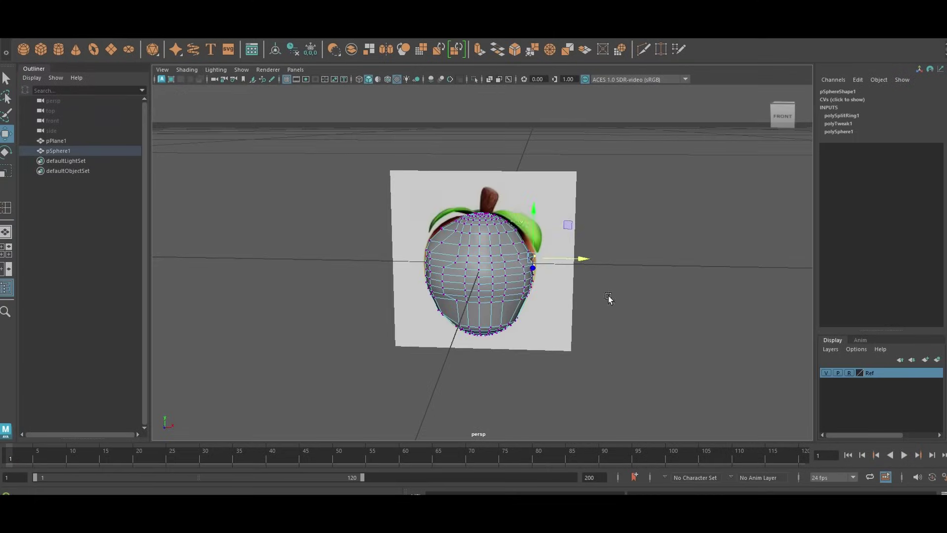
Undo the last vertex edit and reshape the fruit mesh's depth by moving vertices on its back.
{"action": "left_click", "coordinate": [570, 273]}
{"action": "key", "text": "ctrl+z"}
{"action": "left_click_drag", "start_coordinate": [570, 273], "coordinate": [466, 335], "text": "alt"}
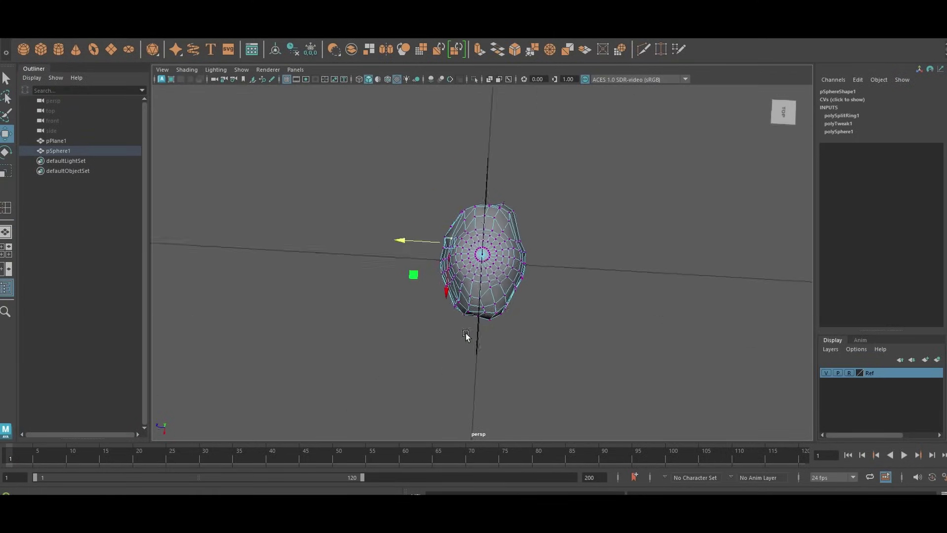
{"action": "left_click_drag", "start_coordinate": [525, 324], "coordinate": [490, 302]}
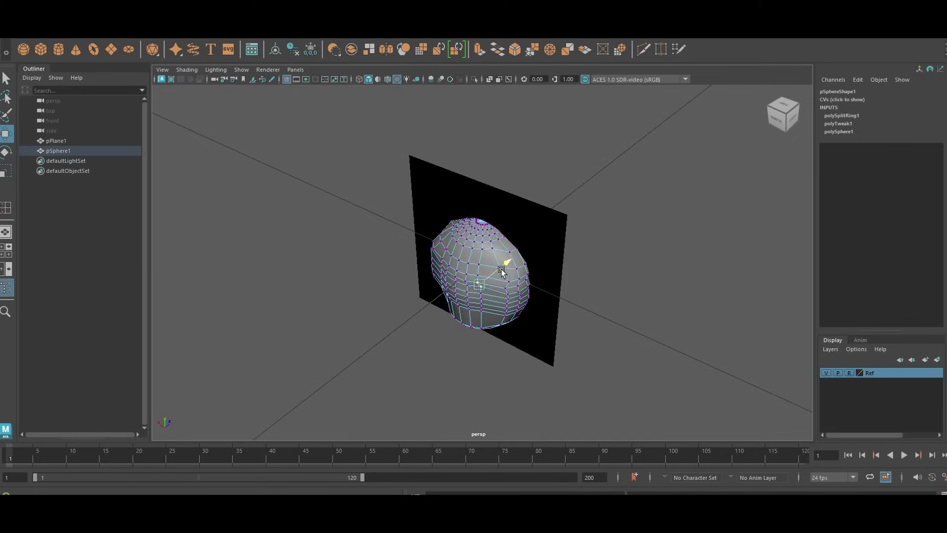
{"action": "left_click_drag", "start_coordinate": [501, 270], "coordinate": [473, 295], "text": "alt"}
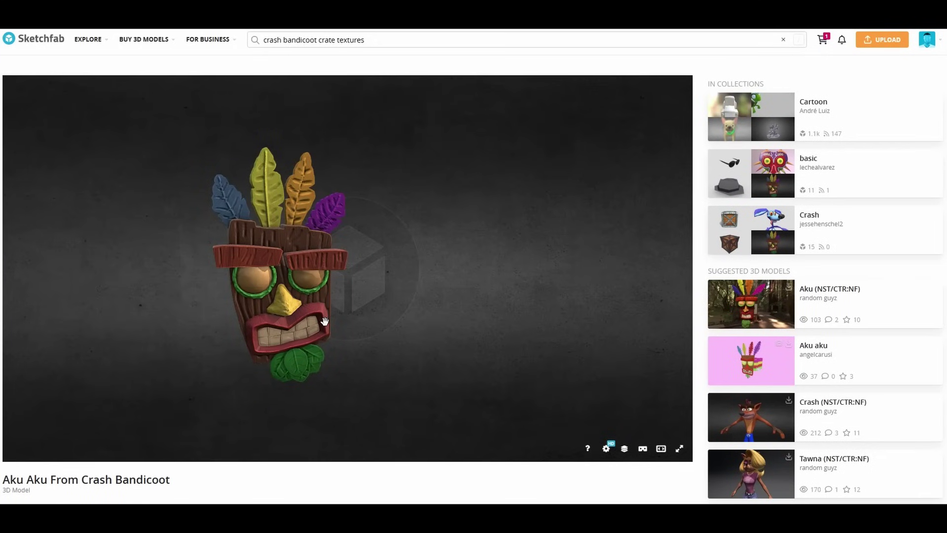
Switch to Sketchfab and open the download for the Aku Aku From Crash Bandicoot 3D model.
{"action": "scroll", "coordinate": [359, 472], "scroll_direction": "down", "scroll_amount": 3}
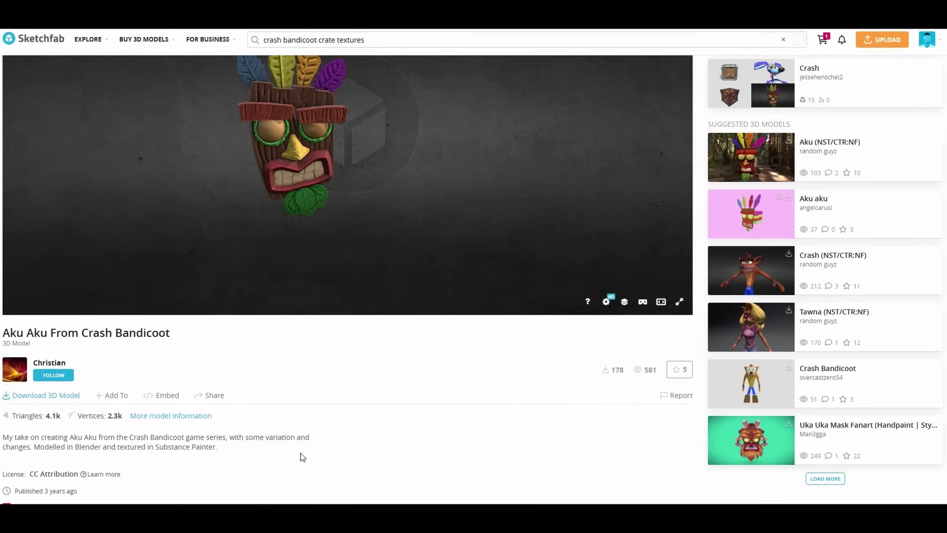
{"action": "left_click", "coordinate": [52, 397]}
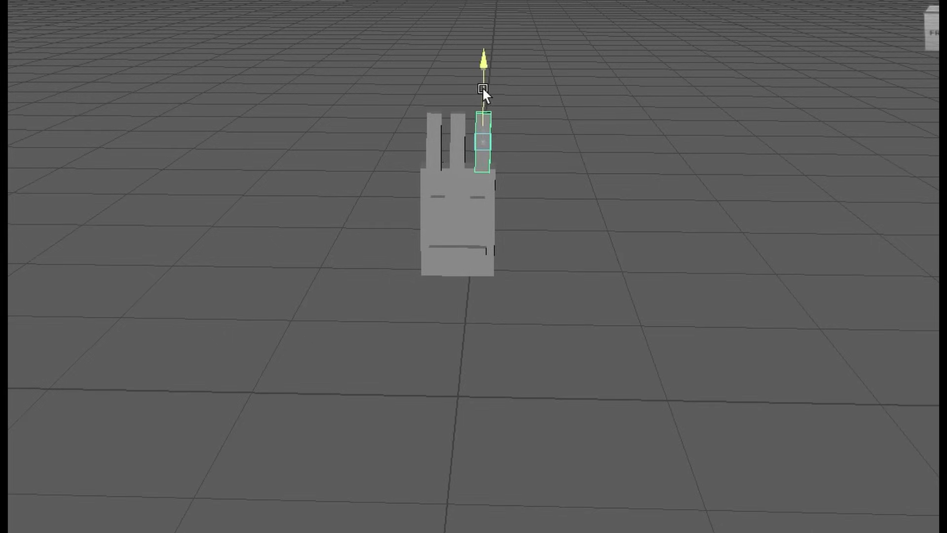
Place the upright feather blocks on top of the blocky mask and rotate the outer one.
{"action": "left_click_drag", "start_coordinate": [481, 87], "coordinate": [400, 178], "text": "alt"}
{"action": "scroll", "coordinate": [408, 153], "scroll_direction": "up", "scroll_amount": 3}
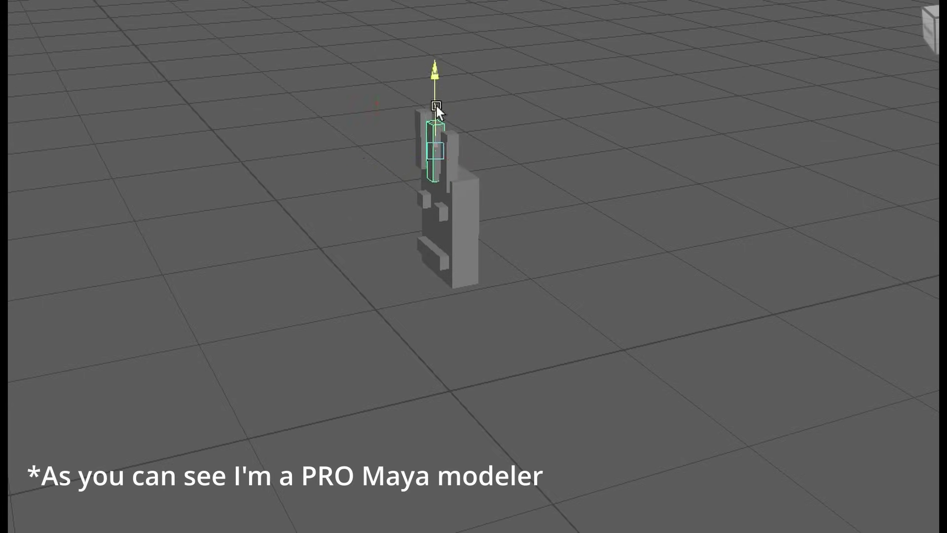
{"action": "left_click_drag", "start_coordinate": [424, 103], "coordinate": [374, 114], "text": "alt"}
{"action": "key", "text": "e"}
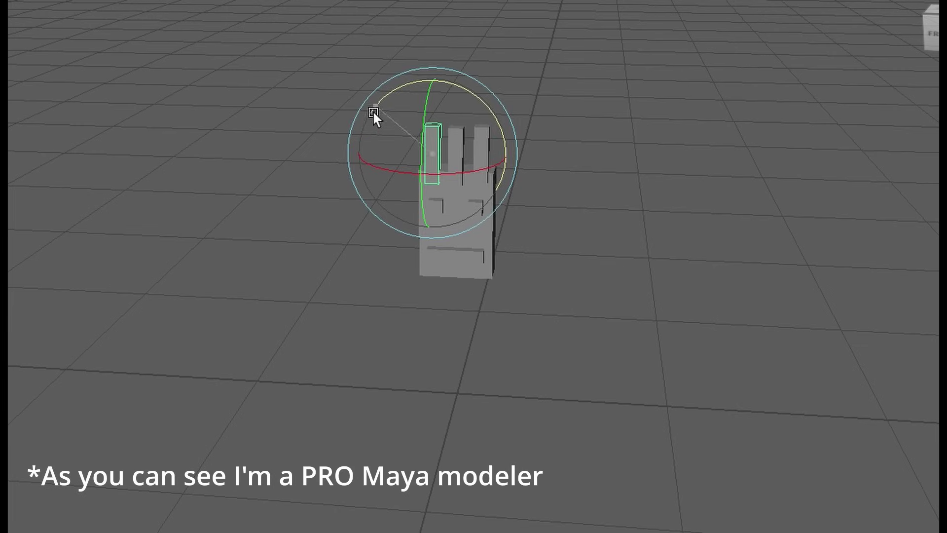
{"action": "left_click_drag", "start_coordinate": [493, 137], "coordinate": [626, 275]}
{"action": "left_click", "coordinate": [548, 121]}
{"action": "scroll", "coordinate": [608, 228], "scroll_direction": "up", "scroll_amount": 5}
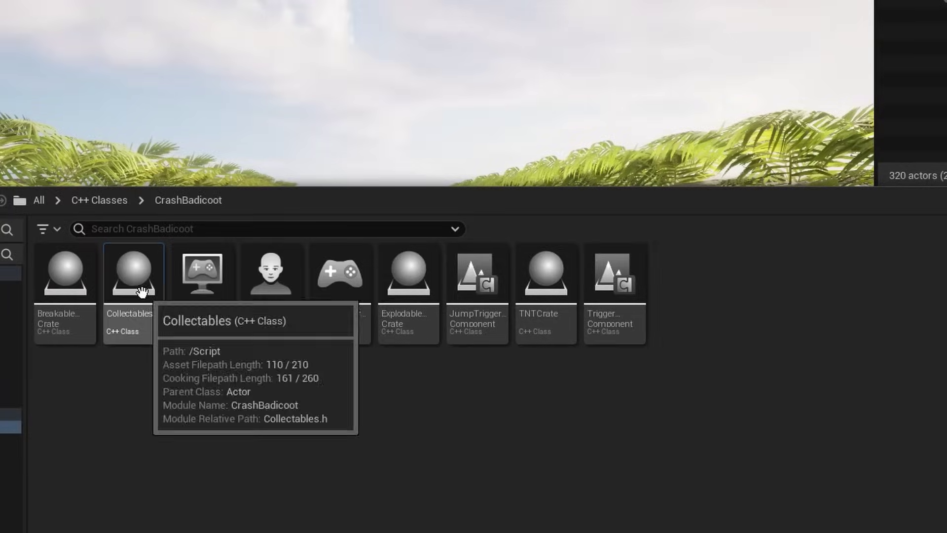
Start a Blueprint class based on the Collectables C++ class in the BP folder, entering BP_wu in the folder search.
{"action": "right_click", "coordinate": [143, 295]}
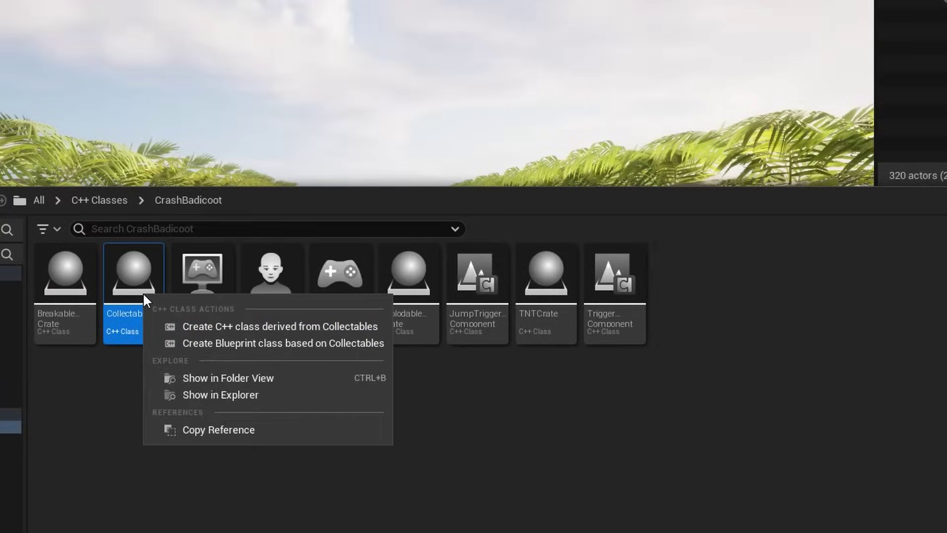
{"action": "left_click", "coordinate": [262, 341]}
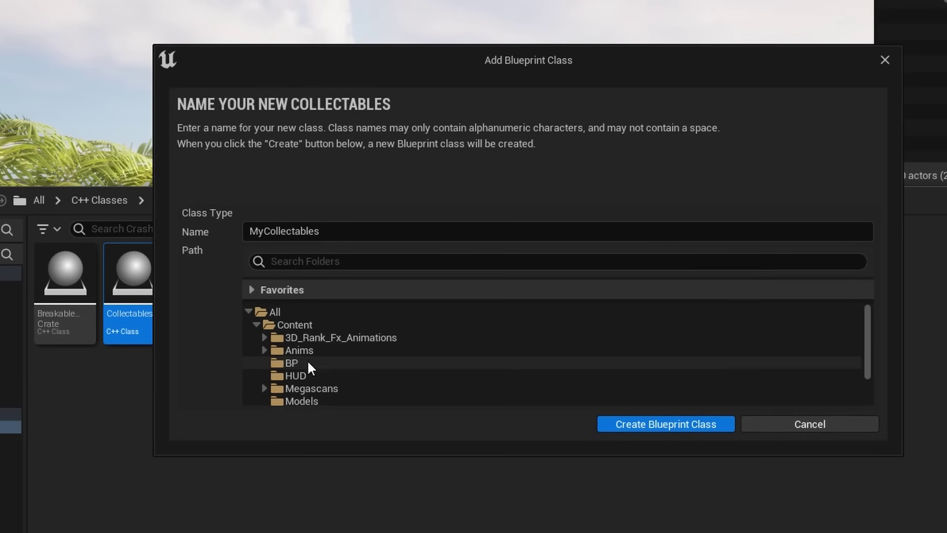
{"action": "left_click", "coordinate": [368, 364]}
{"action": "left_click", "coordinate": [319, 260]}
{"action": "type", "text": "B"}
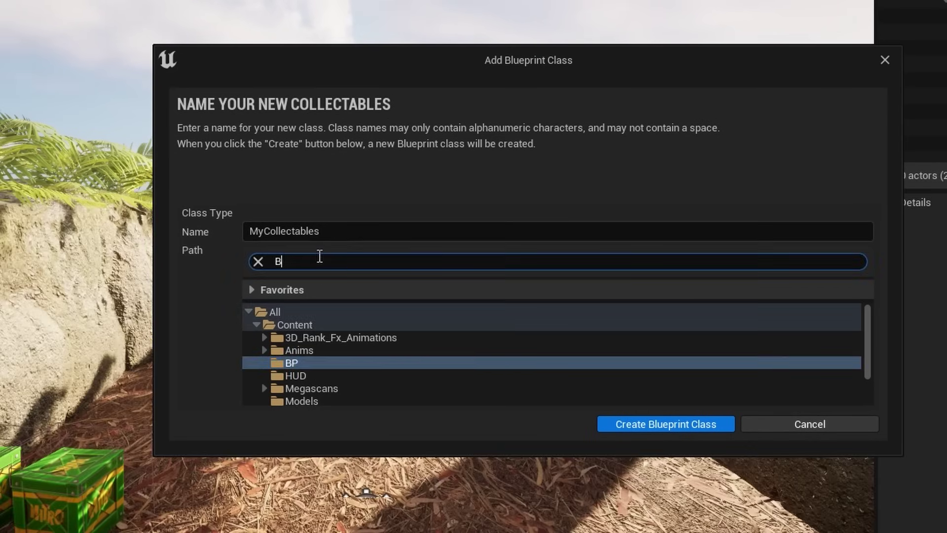
{"action": "type", "text": "P_wu"}
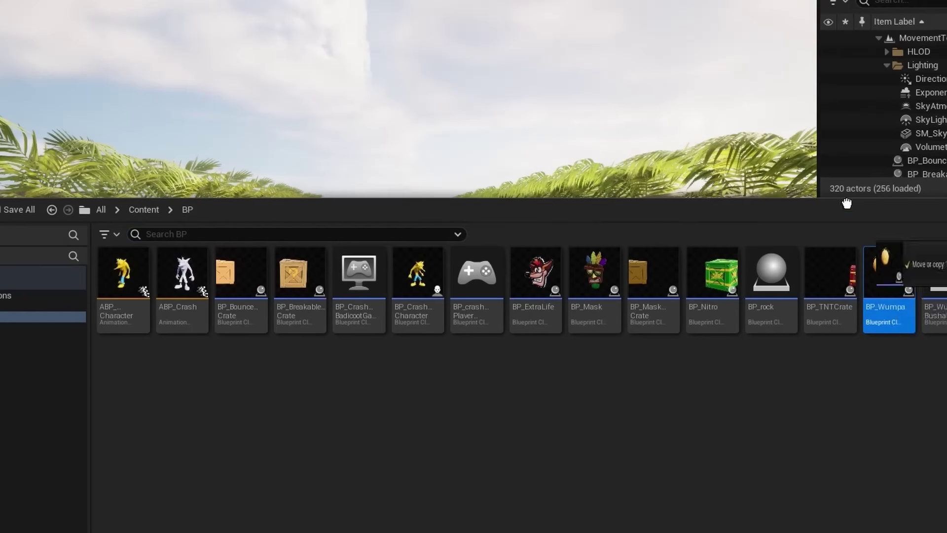
Place BP_Wumpa in the level and select the Trigger component in its Blueprint.
{"action": "left_click", "coordinate": [436, 249]}
{"action": "left_click_drag", "start_coordinate": [405, 389], "coordinate": [410, 327]}
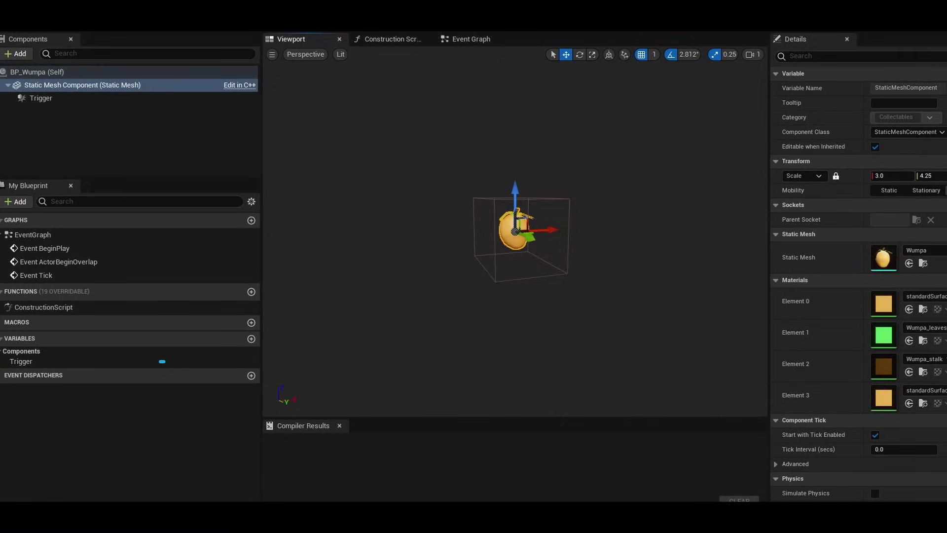
{"action": "left_click", "coordinate": [54, 97]}
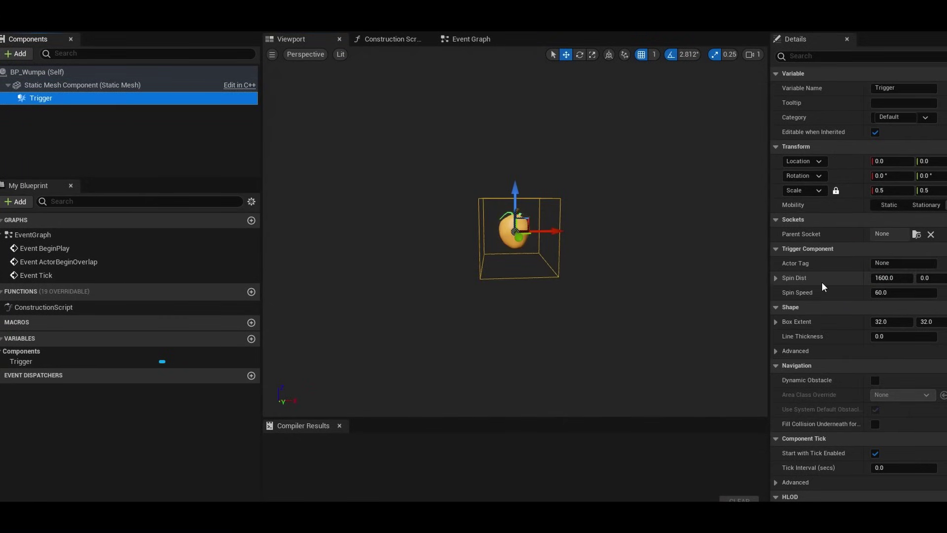
Examine the Trigger component's settings, including its spin and box values, and BP_Wumpa's Actor Name and other class defaults.
{"action": "scroll", "coordinate": [822, 282], "scroll_direction": "down", "scroll_amount": 8}
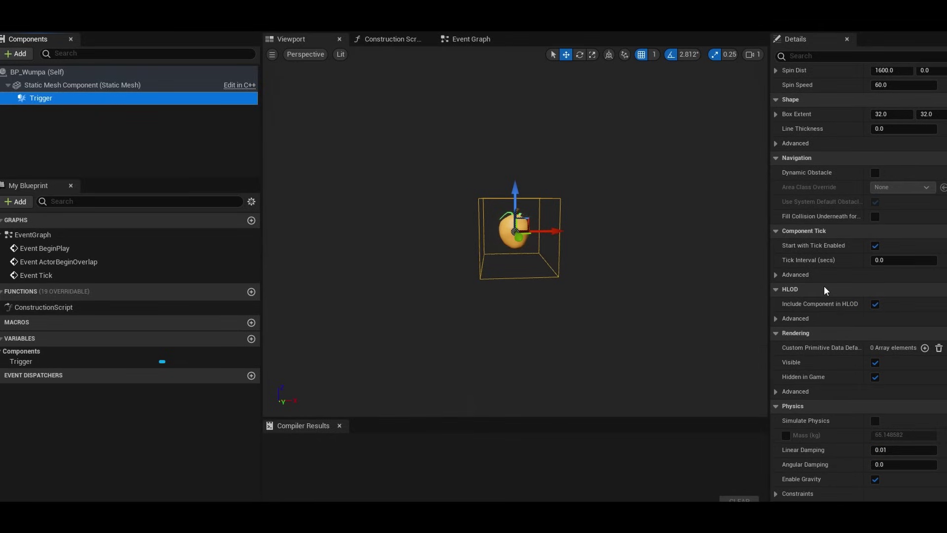
{"action": "scroll", "coordinate": [824, 288], "scroll_direction": "up", "scroll_amount": 8}
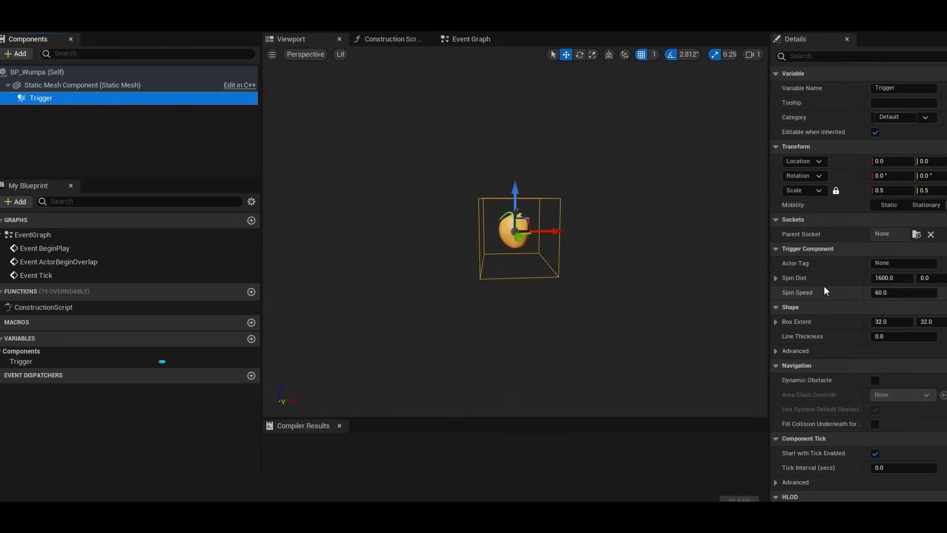
{"action": "left_click", "coordinate": [397, 53]}
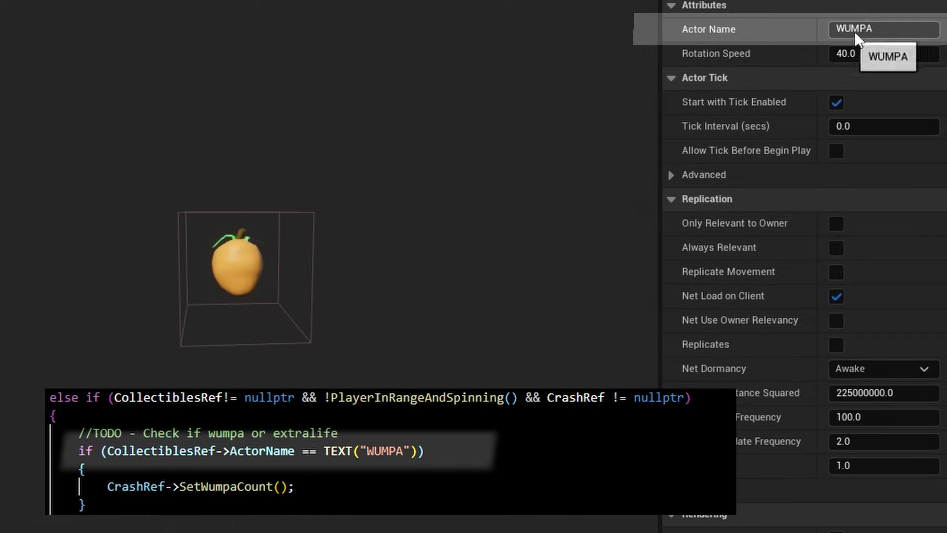
{"action": "scroll", "coordinate": [690, 504], "scroll_direction": "down", "scroll_amount": 4}
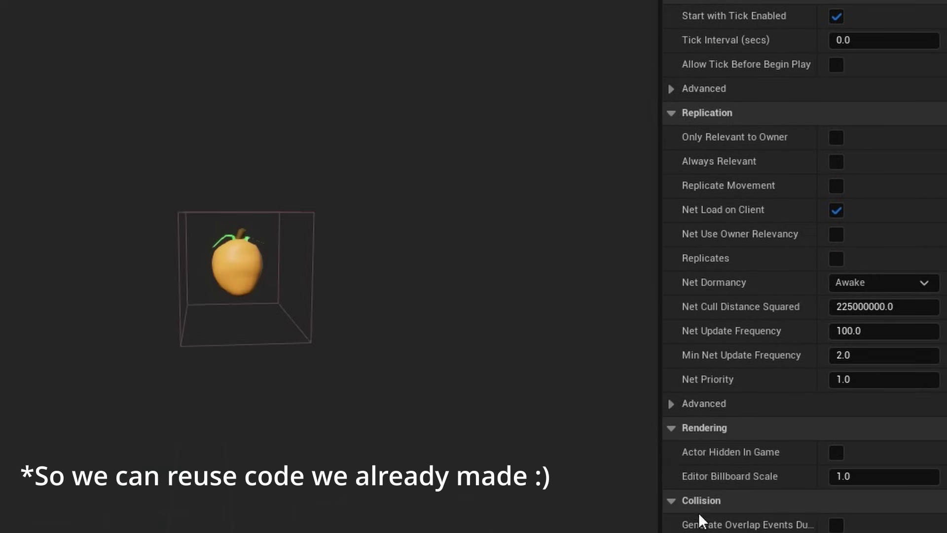
{"action": "scroll", "coordinate": [698, 513], "scroll_direction": "down", "scroll_amount": 10}
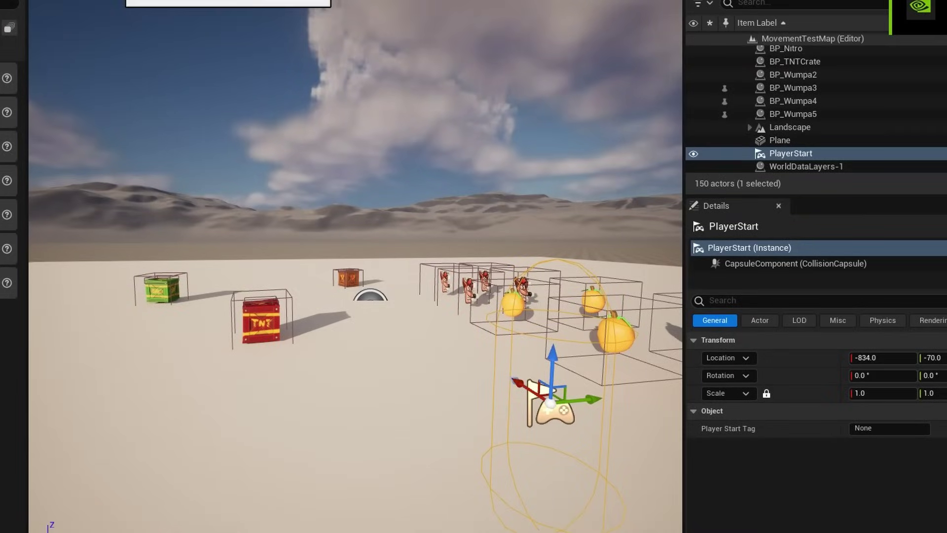
Play the level in the editor and run the character through the wumpa fruits towards the extra lives to test collecting.
{"action": "left_click", "coordinate": [113, 1]}
{"action": "left_click", "coordinate": [292, 354]}
{"action": "key", "text": "w"}
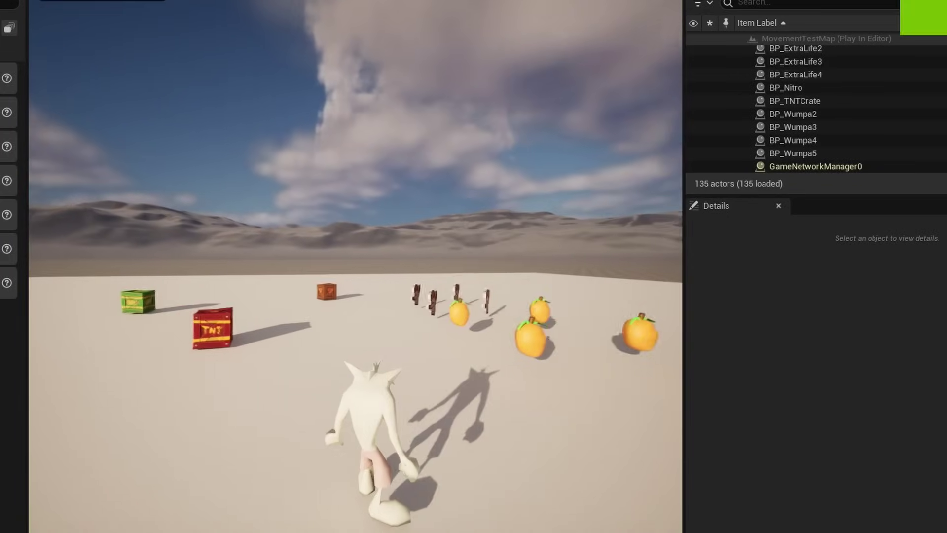
{"action": "key", "text": "w"}
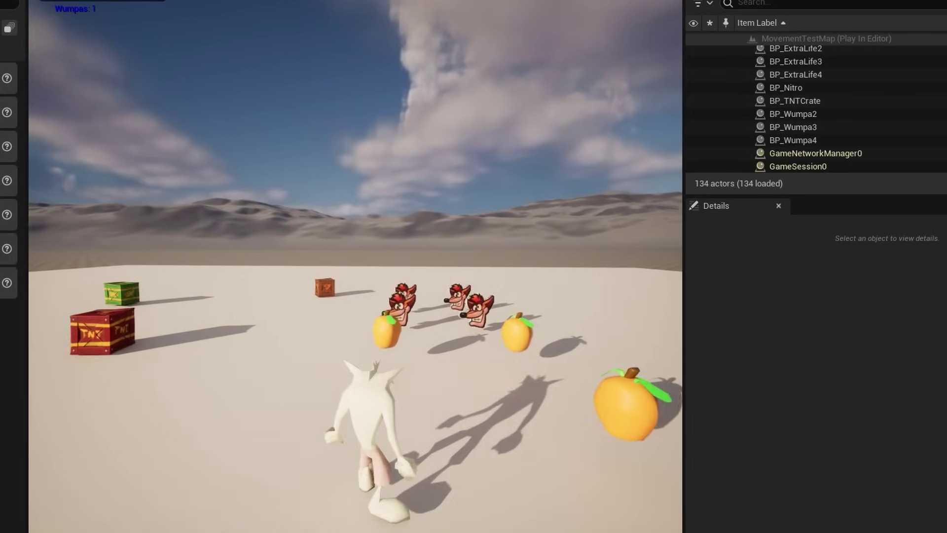
{"action": "key", "text": "w"}
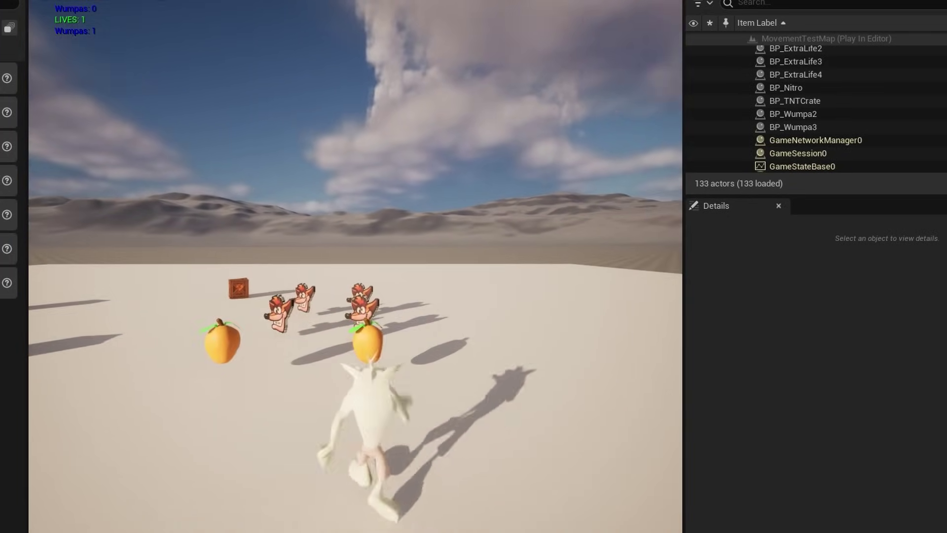
{"action": "key", "text": "w"}
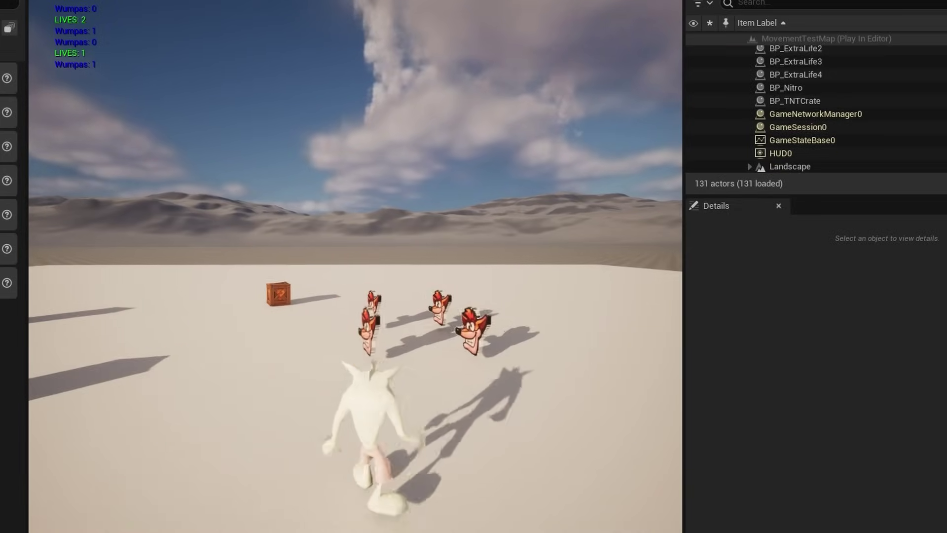
{"action": "key", "text": "w"}
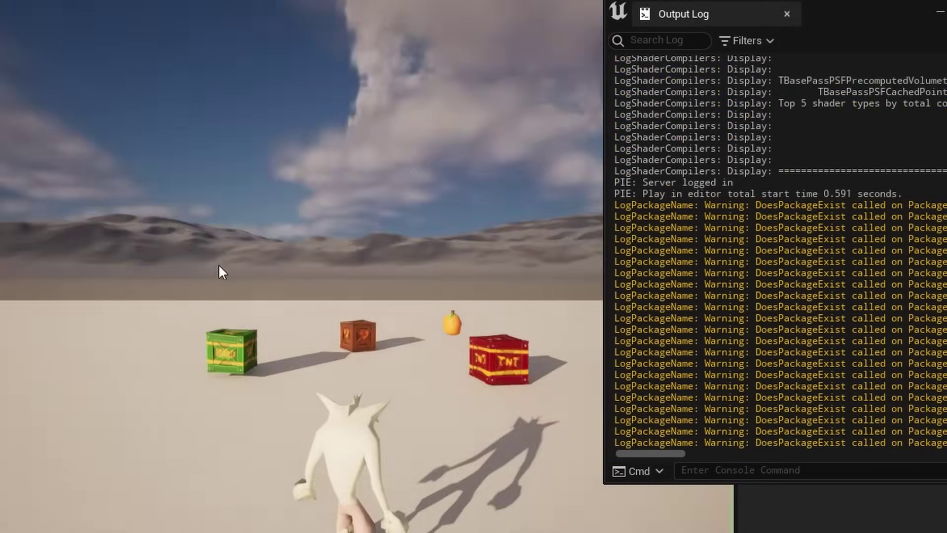
Test collecting the extra life and the wumpa fruit near the TNT crate with the Output Log open, ending the play session.
{"action": "key", "text": "w"}
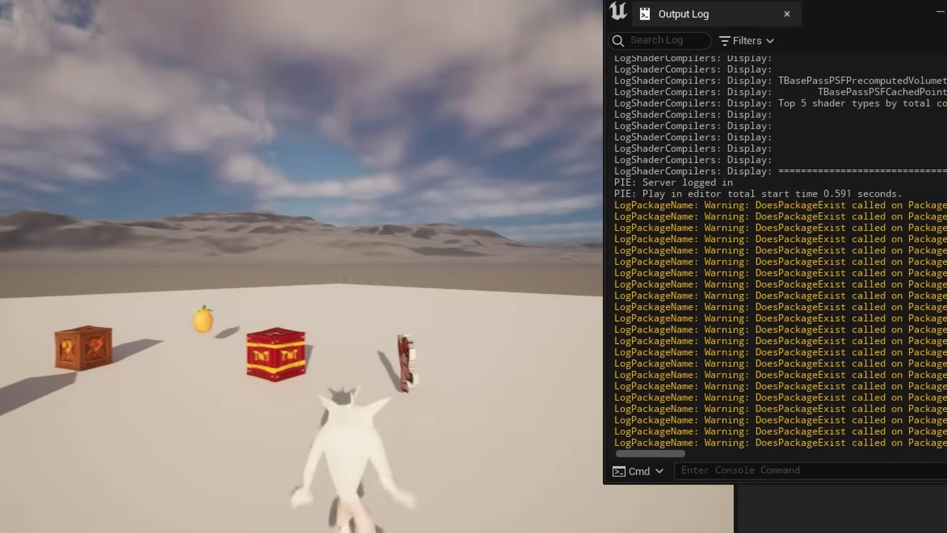
{"action": "key", "text": "w"}
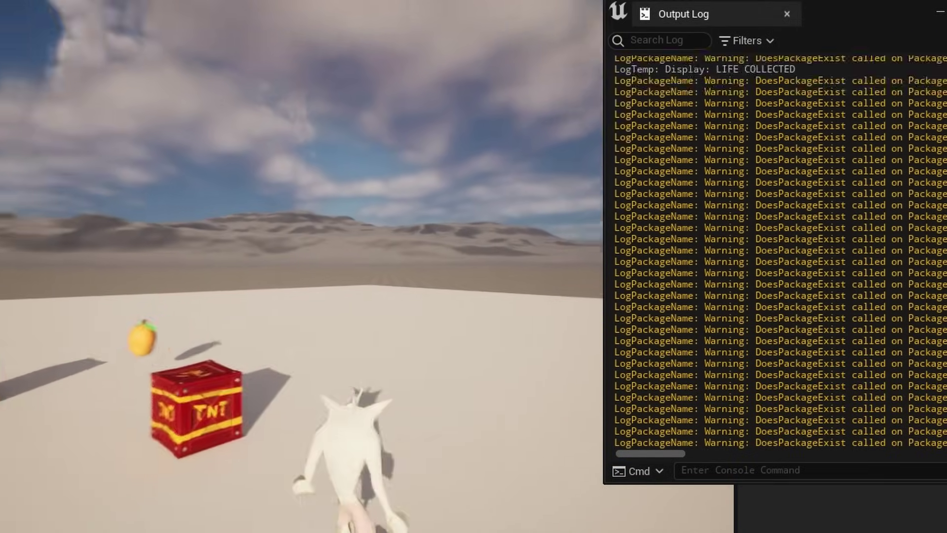
{"action": "key", "text": "w"}
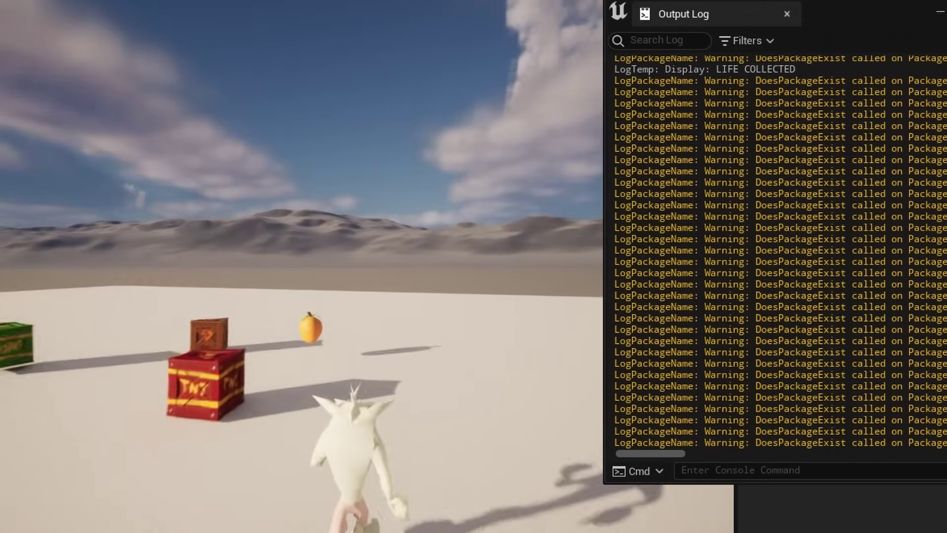
{"action": "key", "text": "w"}
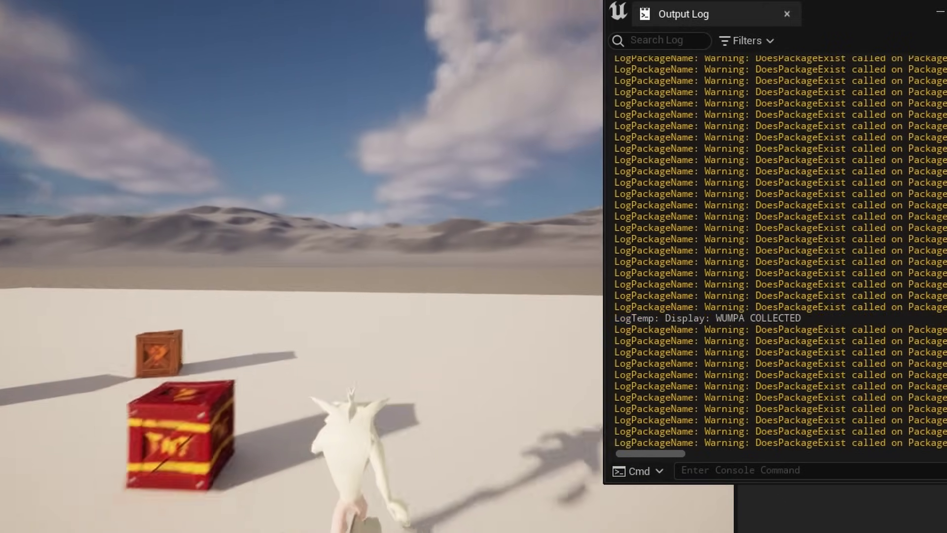
{"action": "key", "text": "w"}
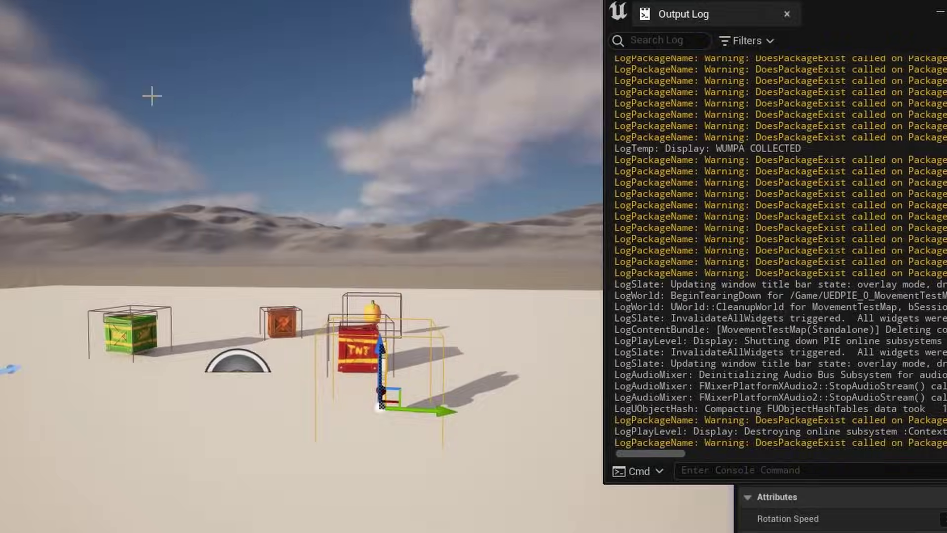